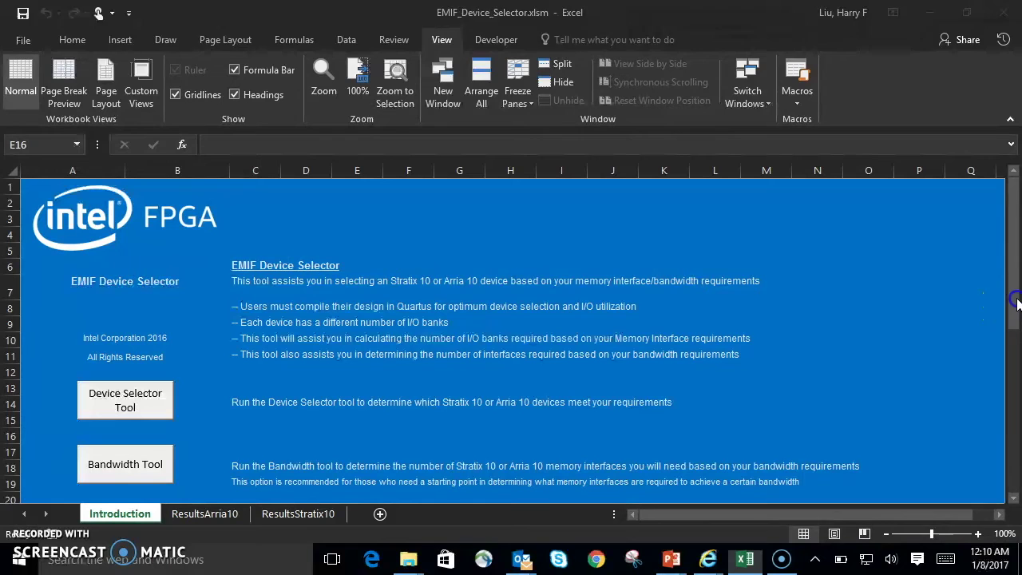
{"action": "left_click", "coordinate": [1015, 331]}
{"action": "left_click_drag", "start_coordinate": [1016, 331], "coordinate": [1015, 390]}
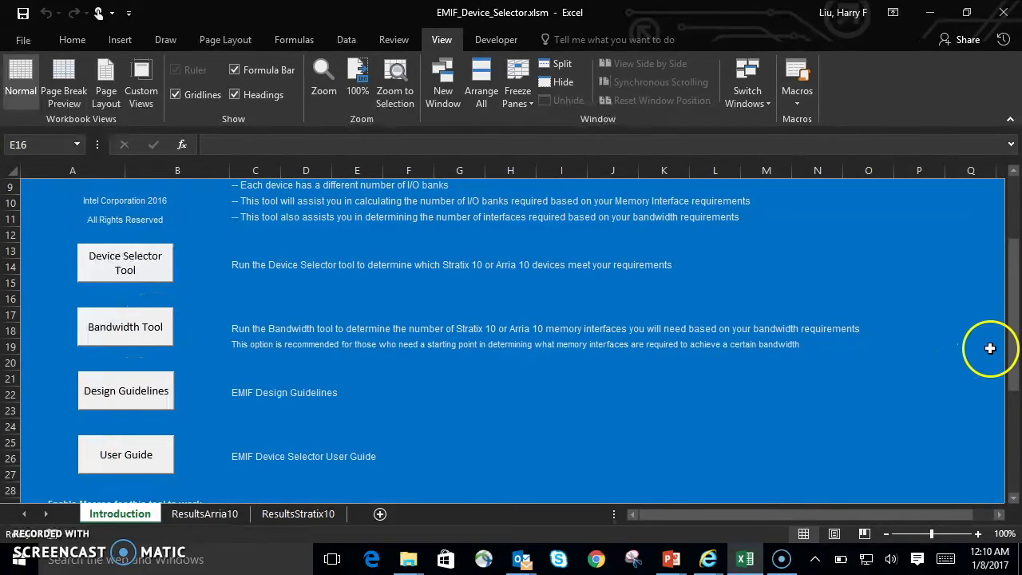
{"action": "left_click_drag", "start_coordinate": [1014, 345], "coordinate": [1014, 389]}
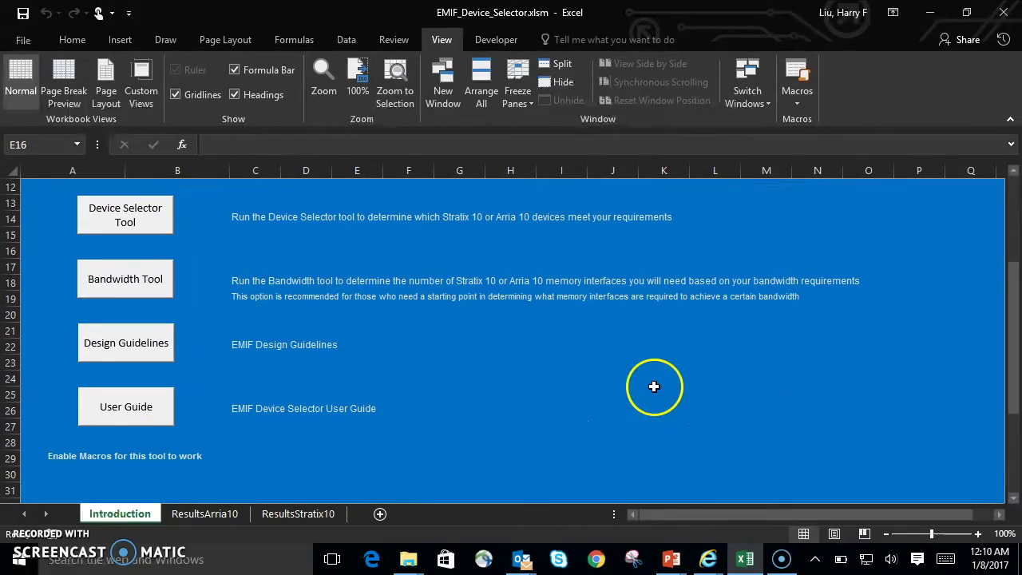
{"action": "left_click_drag", "start_coordinate": [1014, 361], "coordinate": [1015, 319]}
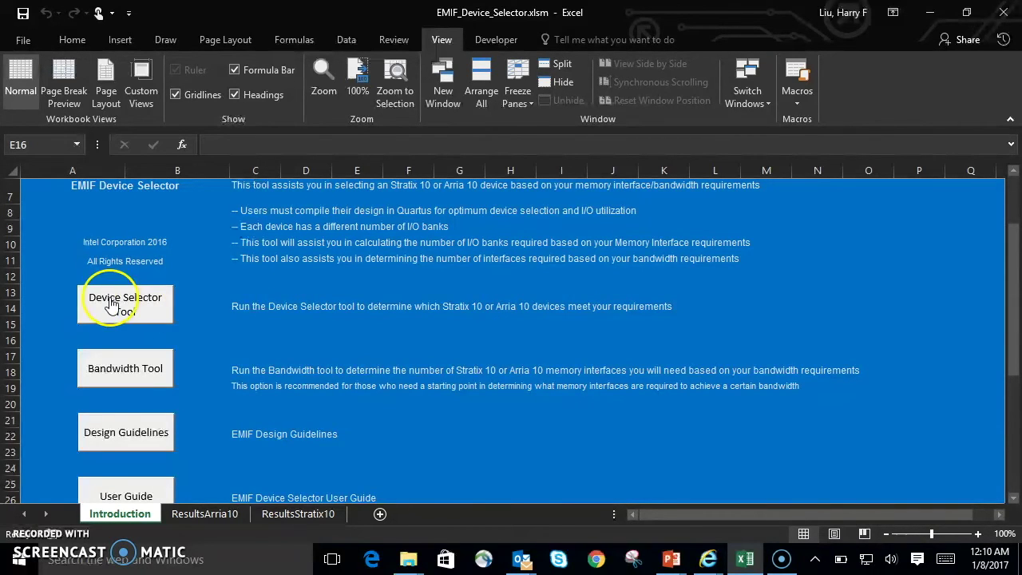
Launch the Device Selector tool, keep one memory interface, and select the Bandwidth field.
{"action": "left_click", "coordinate": [149, 309]}
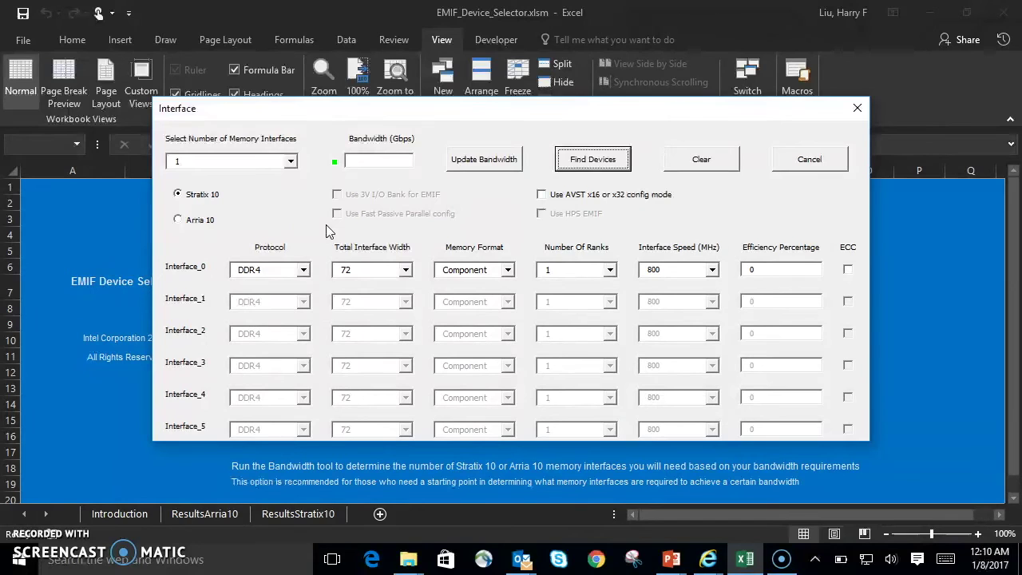
{"action": "left_click", "coordinate": [289, 161]}
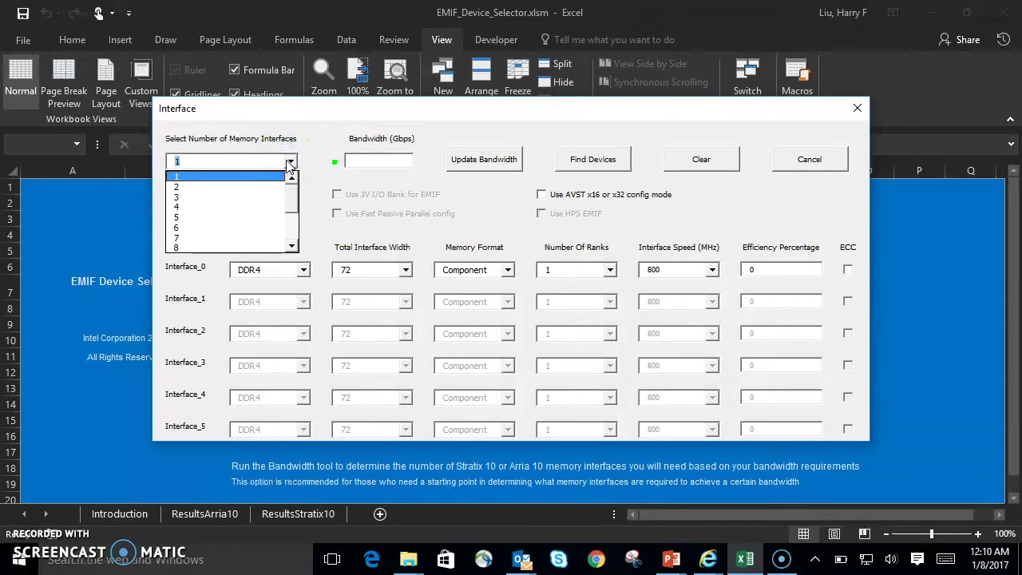
{"action": "left_click", "coordinate": [290, 161]}
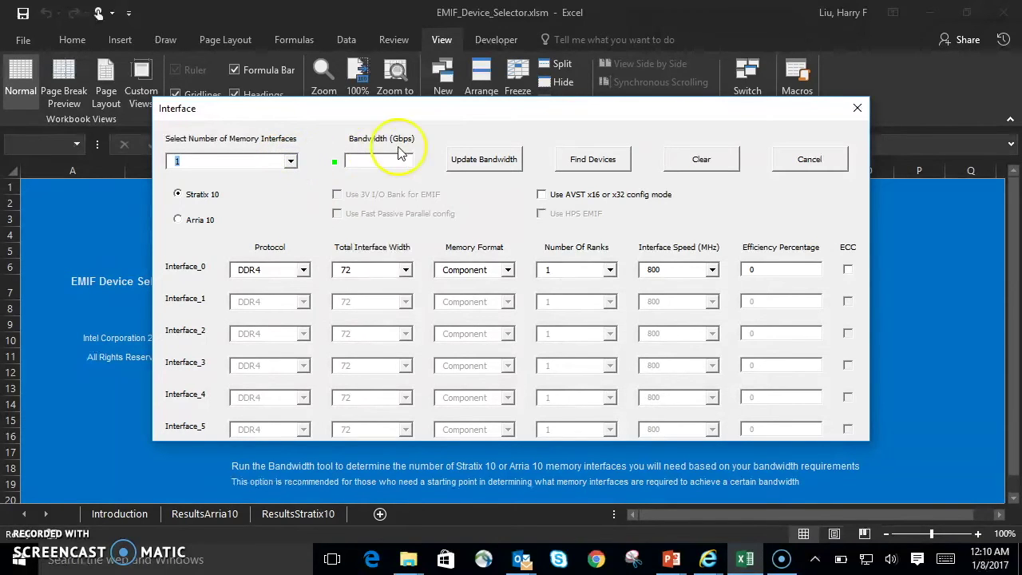
{"action": "left_click", "coordinate": [357, 159]}
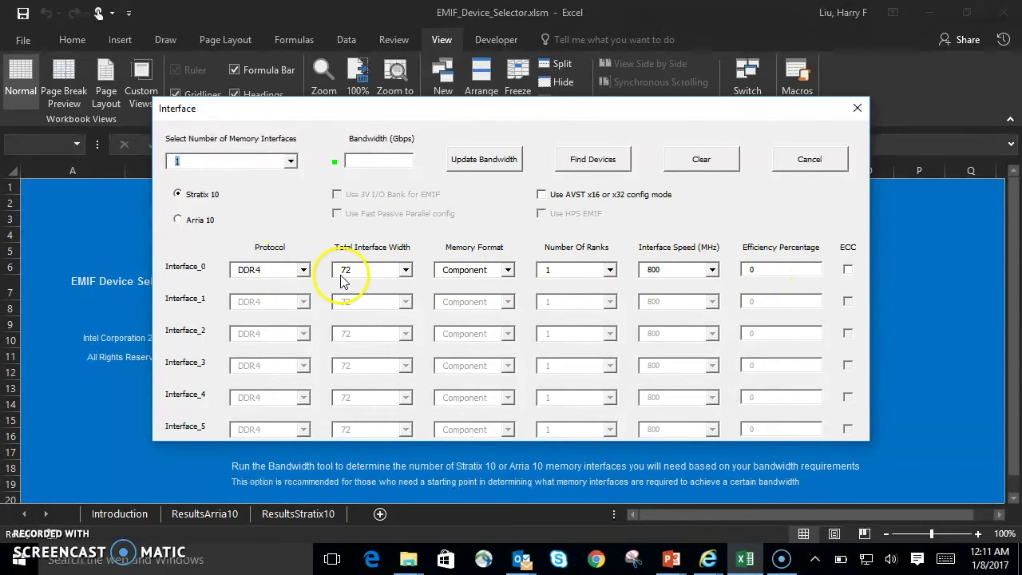
Set three memory interfaces, with Interface_1 at 64 bits and Interface_2 at 48 bits wide.
{"action": "left_click", "coordinate": [269, 162]}
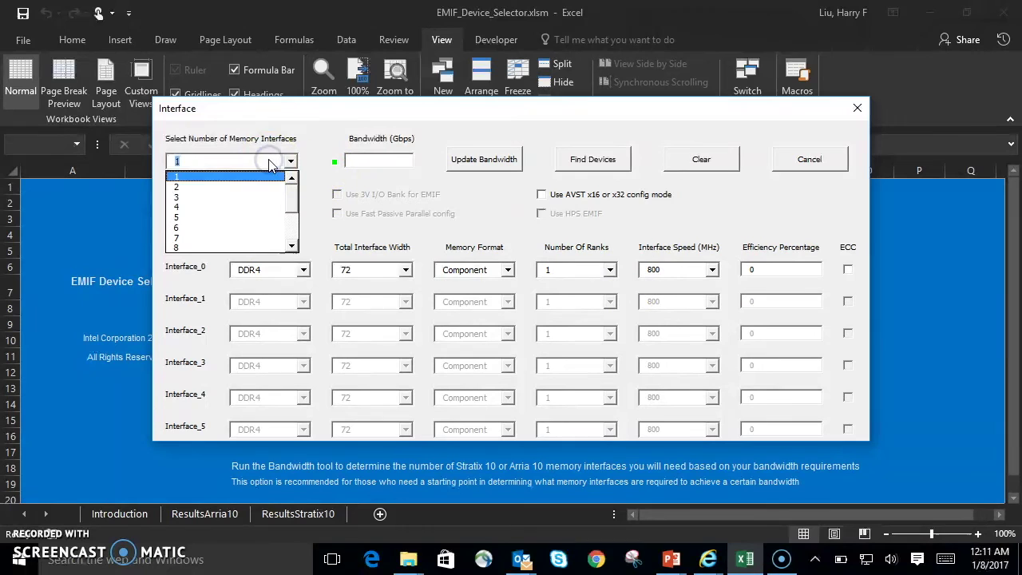
{"action": "left_click", "coordinate": [245, 197]}
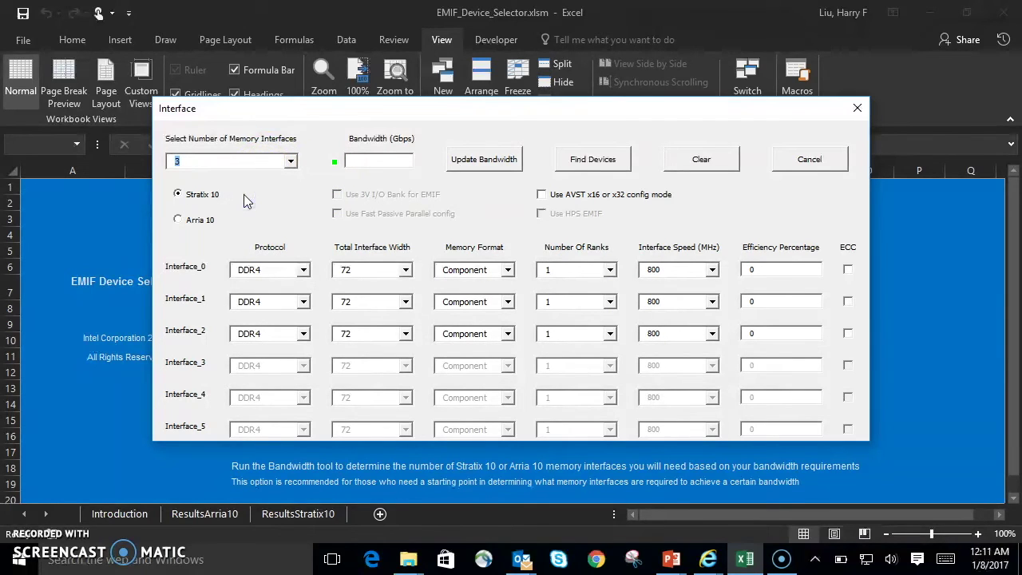
{"action": "left_click", "coordinate": [297, 275]}
{"action": "left_click", "coordinate": [369, 301]}
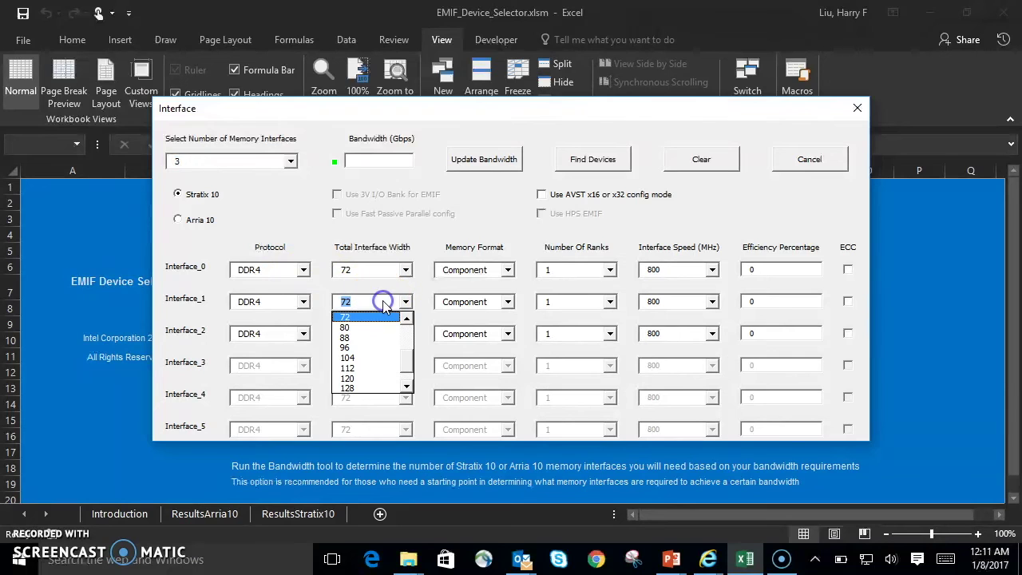
{"action": "left_click", "coordinate": [406, 318]}
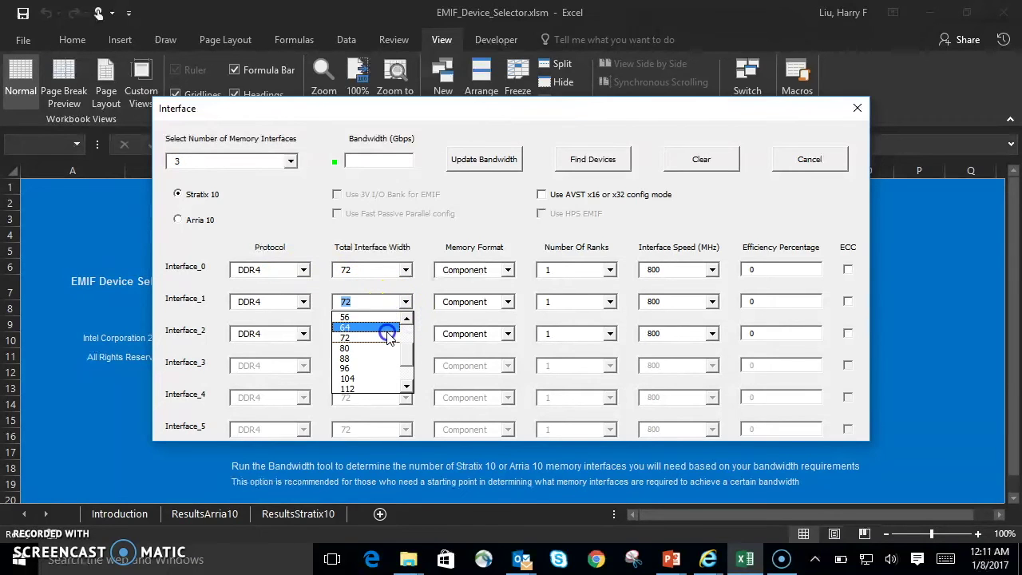
{"action": "left_click", "coordinate": [388, 329]}
{"action": "left_click", "coordinate": [388, 336]}
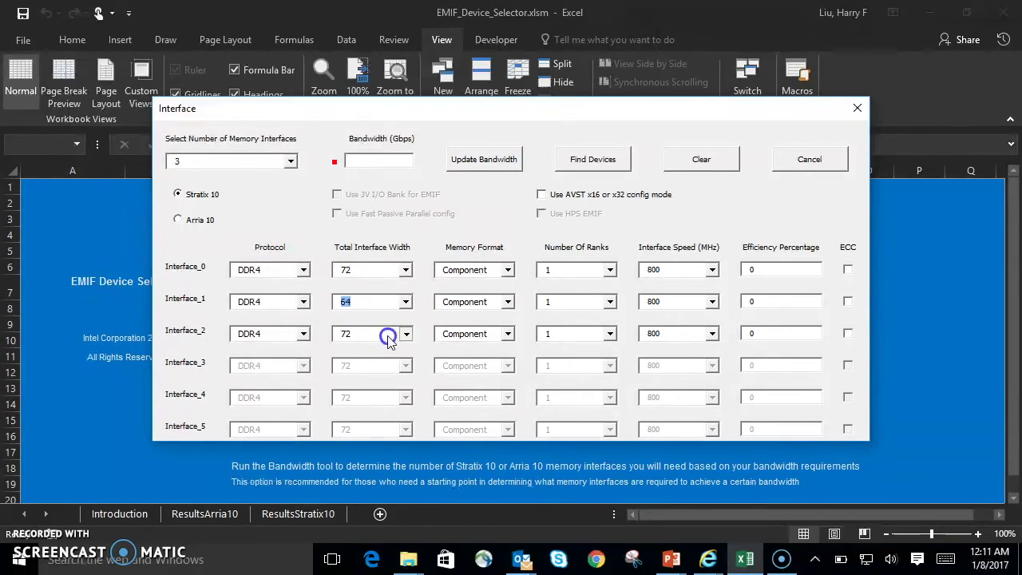
{"action": "left_click", "coordinate": [406, 351]}
{"action": "left_click", "coordinate": [406, 351]}
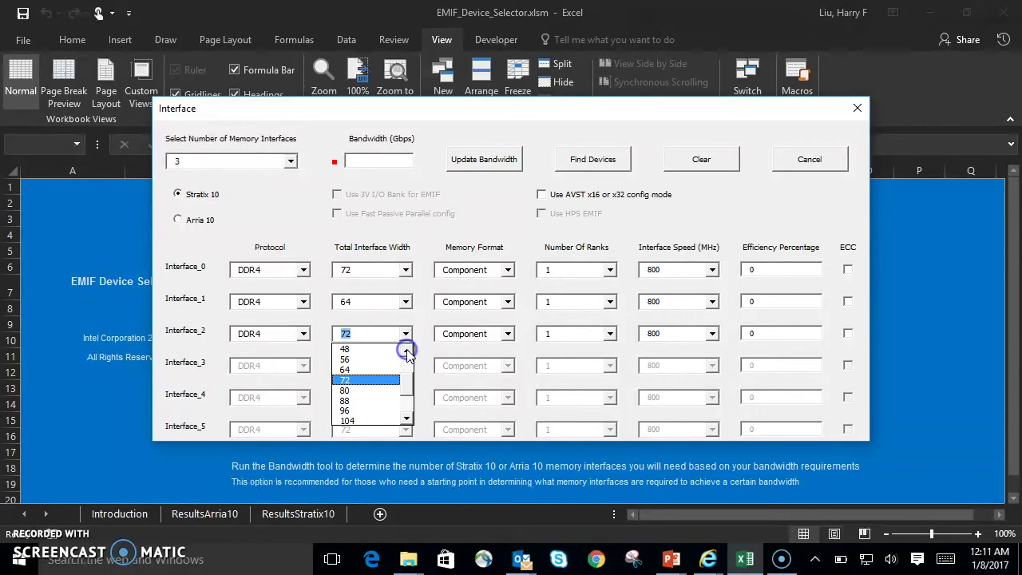
{"action": "left_click", "coordinate": [391, 349]}
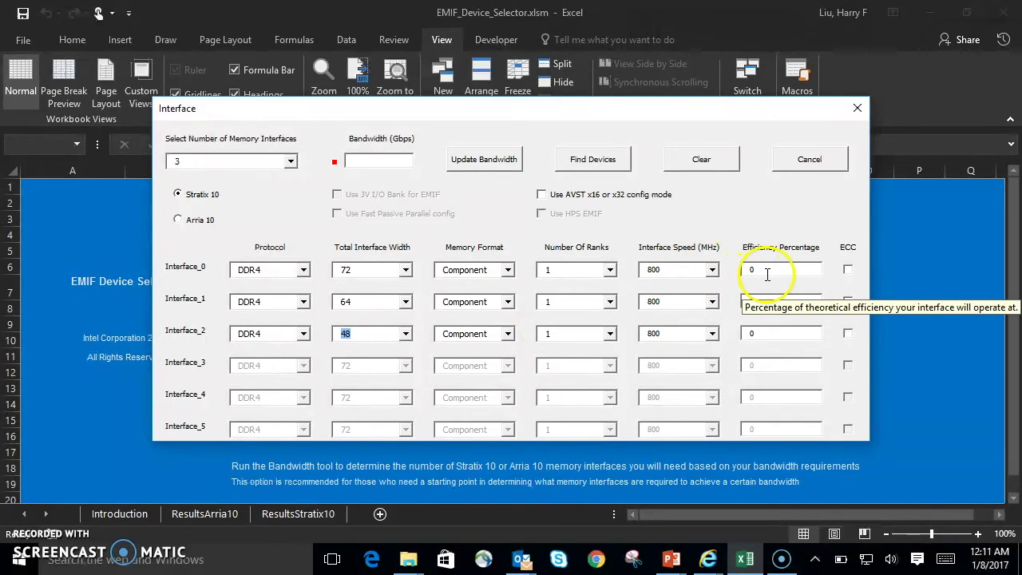
Set the speed of Interface_0, Interface_1 and Interface_2 to 1200 MHz.
{"action": "left_click", "coordinate": [708, 269]}
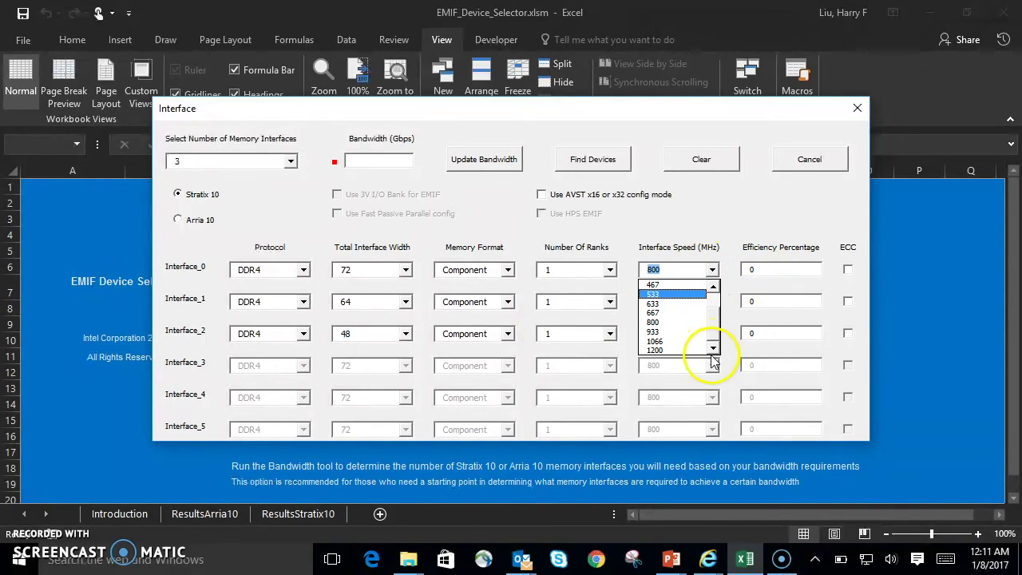
{"action": "left_click", "coordinate": [700, 353]}
{"action": "left_click", "coordinate": [710, 301]}
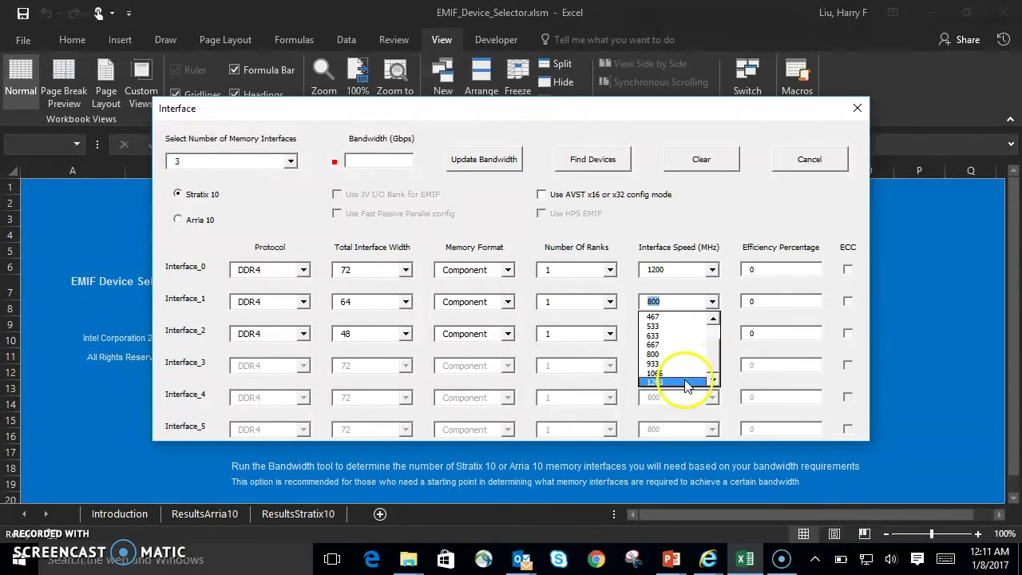
{"action": "left_click", "coordinate": [684, 383]}
{"action": "left_click", "coordinate": [698, 333]}
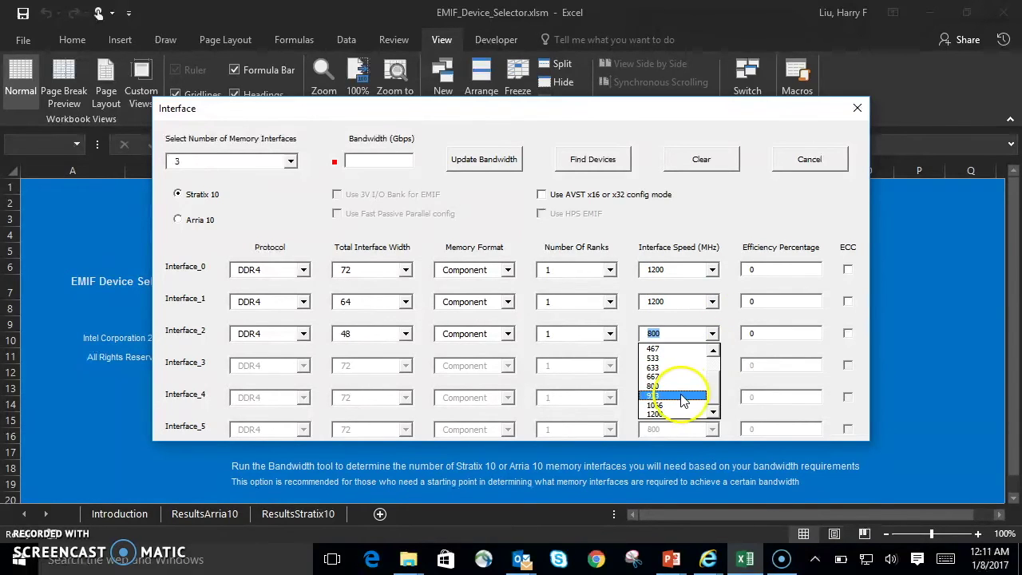
{"action": "left_click", "coordinate": [677, 414]}
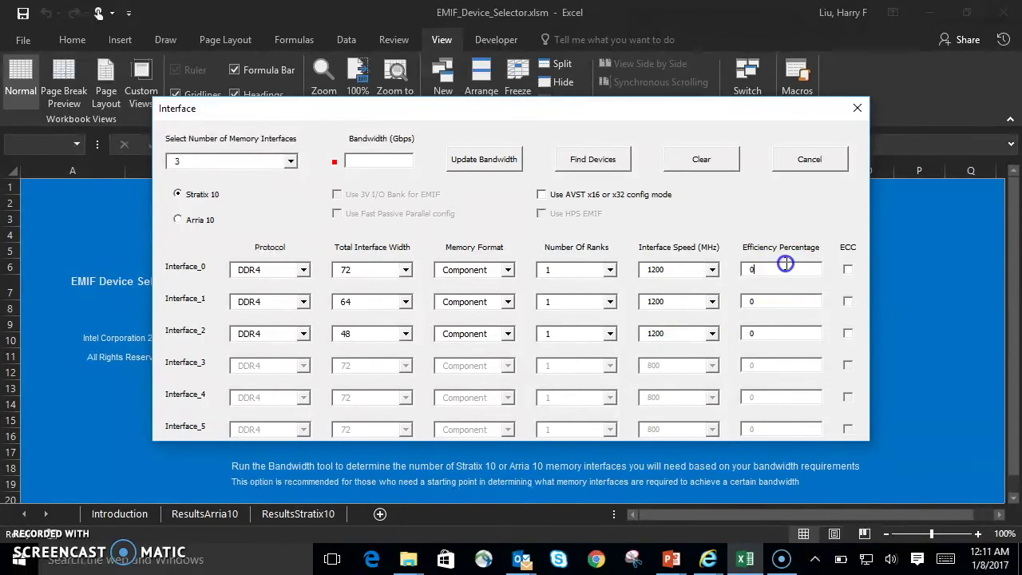
Enter 70 as the efficiency percentage for Interface_0, Interface_1 and Interface_2.
{"action": "left_click_drag", "start_coordinate": [785, 267], "coordinate": [713, 263]}
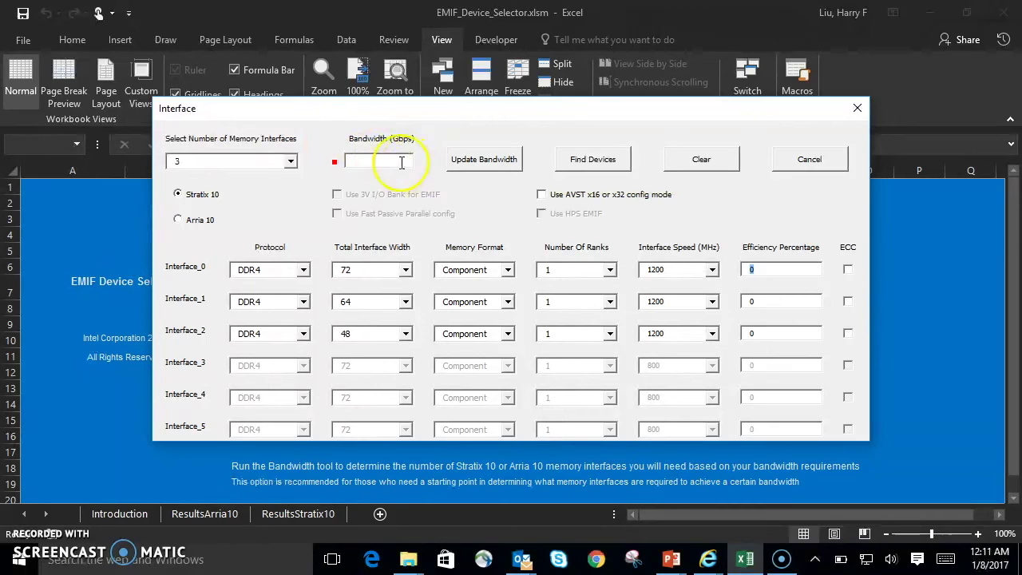
{"action": "mouse_move", "coordinate": [387, 158]}
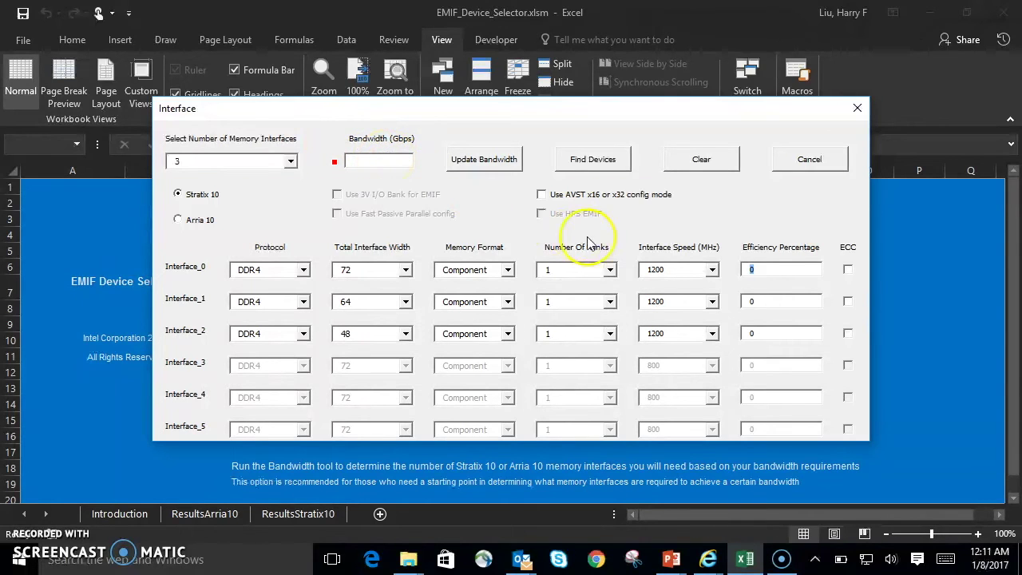
{"action": "type", "text": "70"}
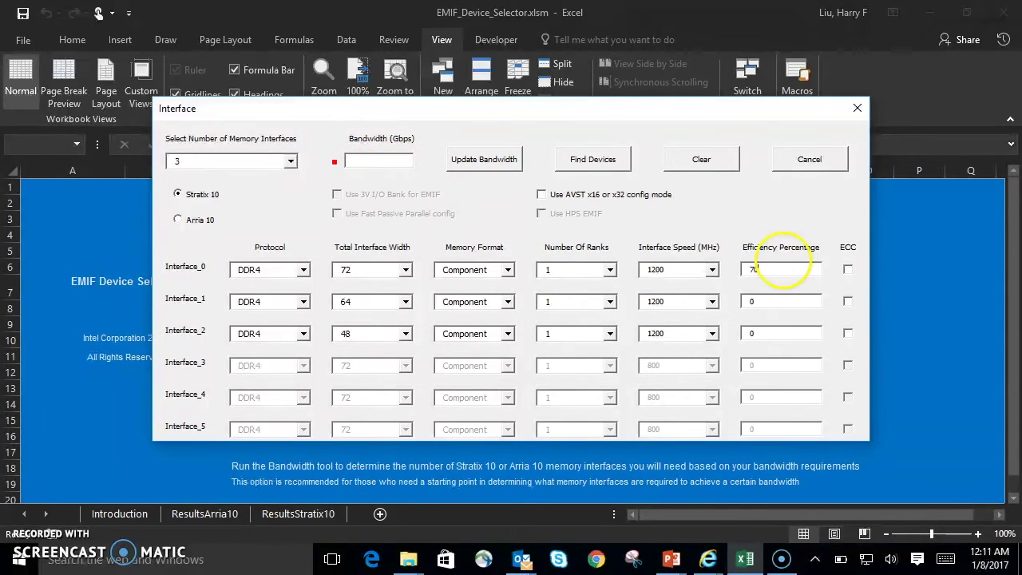
{"action": "left_click", "coordinate": [794, 304]}
{"action": "type", "text": "70"}
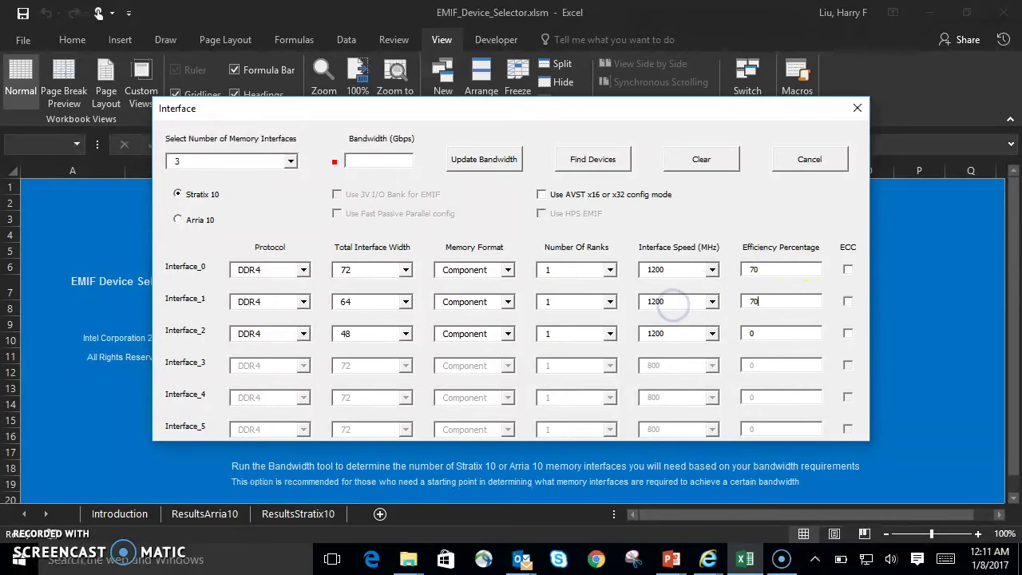
{"action": "left_click", "coordinate": [782, 333]}
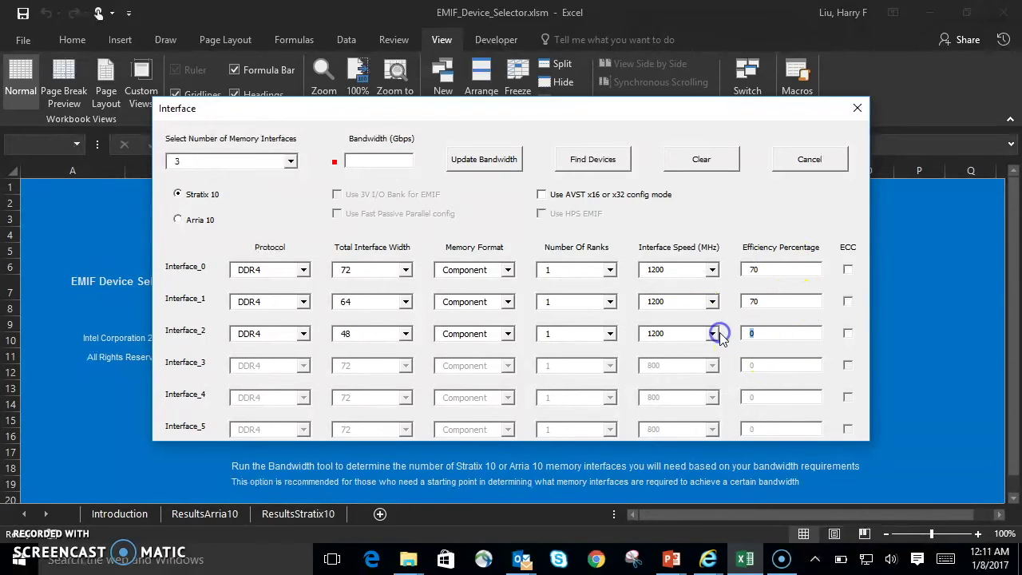
{"action": "type", "text": "70"}
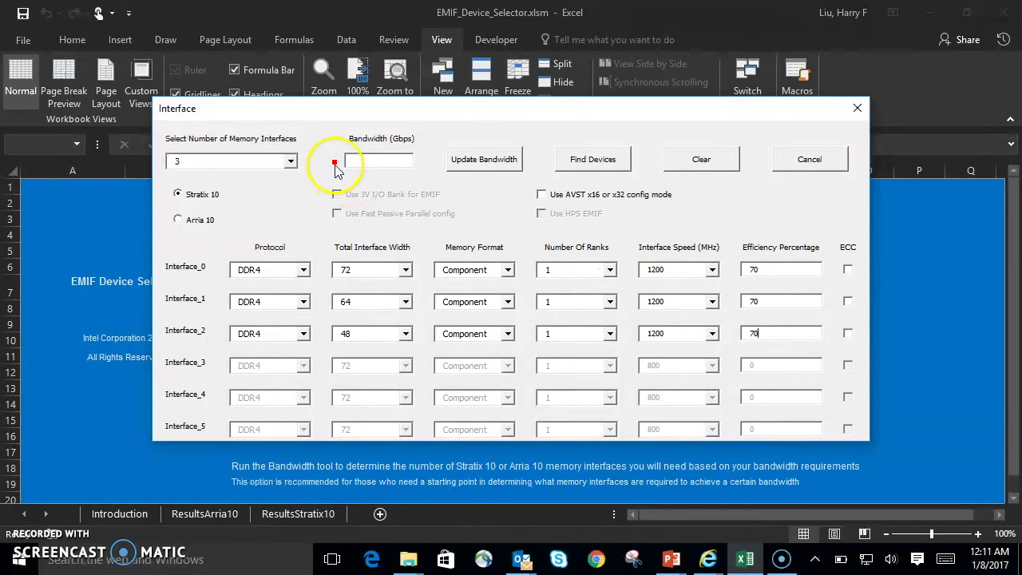
{"action": "mouse_move", "coordinate": [377, 165]}
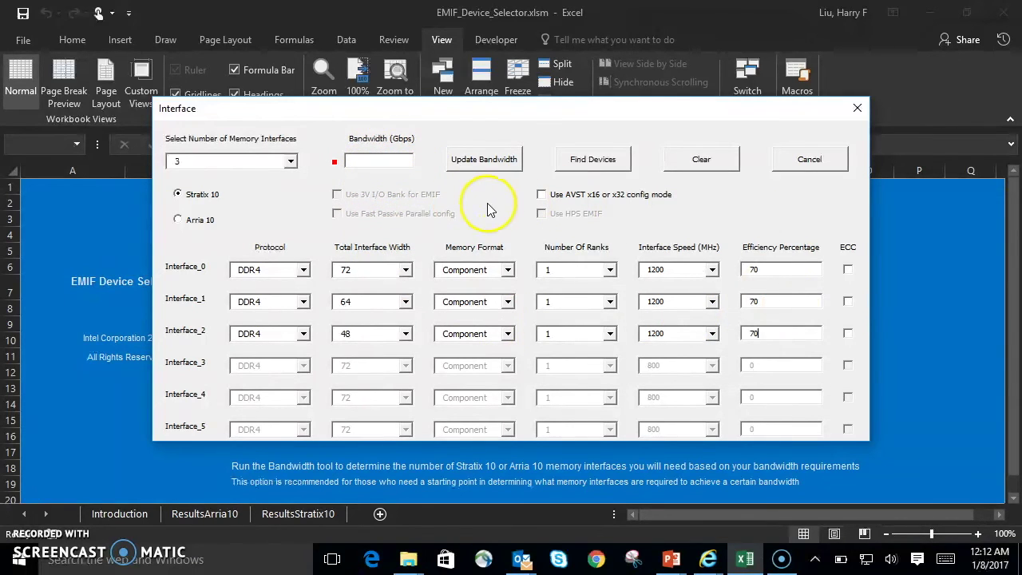
Update the total bandwidth to 309.12 Gbps and find the matching Stratix 10 devices.
{"action": "left_click", "coordinate": [482, 160]}
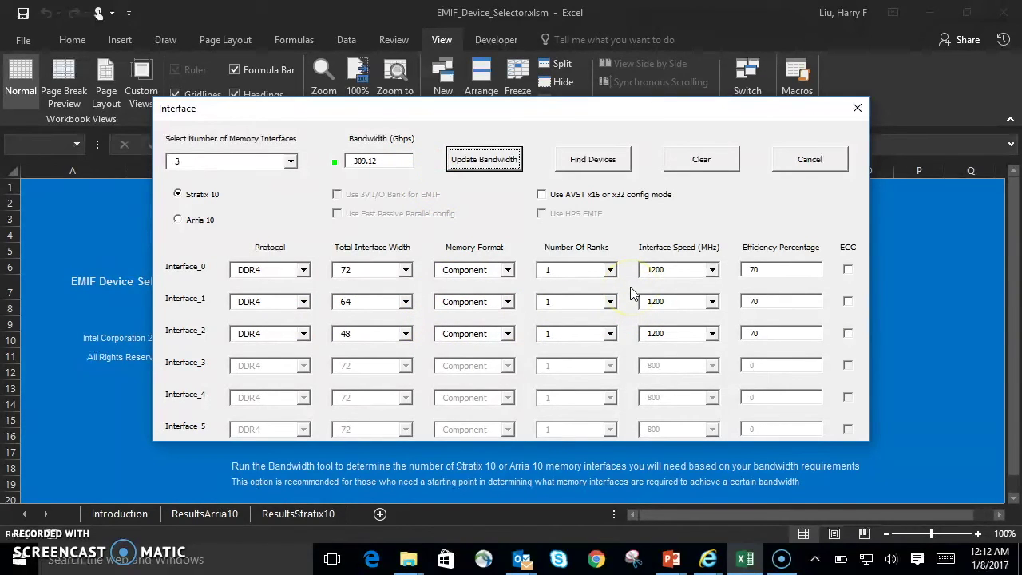
{"action": "left_click", "coordinate": [595, 160]}
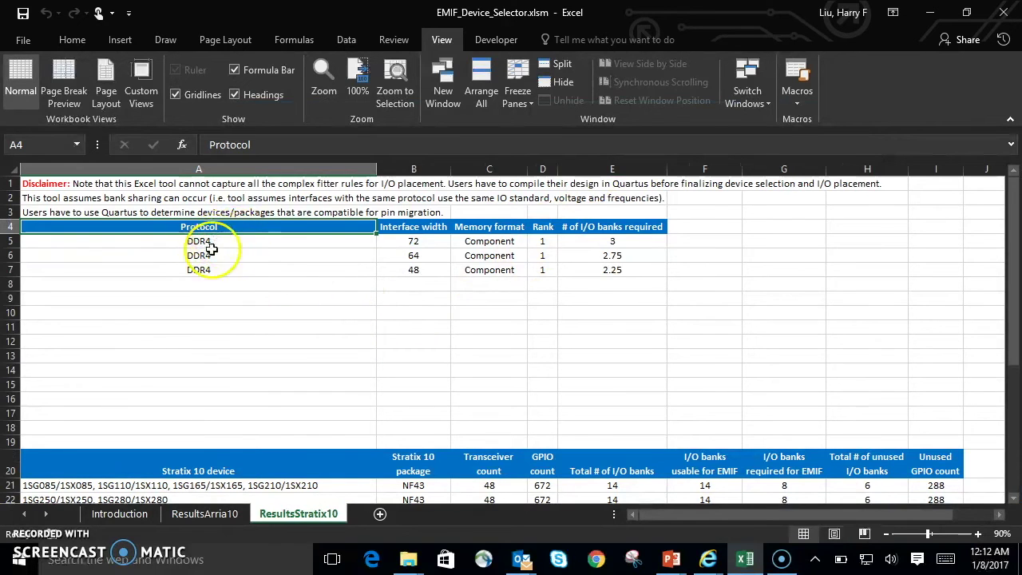
Check the I/O banks each interface needs in E5, E6 and E7 (3, 2.75, 2.25).
{"action": "left_click", "coordinate": [637, 241]}
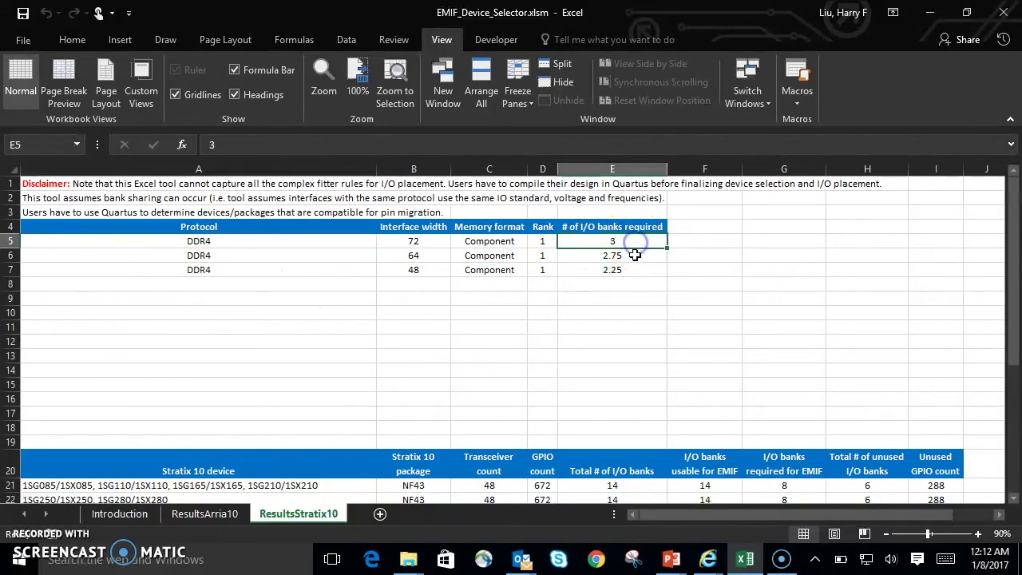
{"action": "left_click", "coordinate": [635, 256]}
{"action": "left_click", "coordinate": [635, 269]}
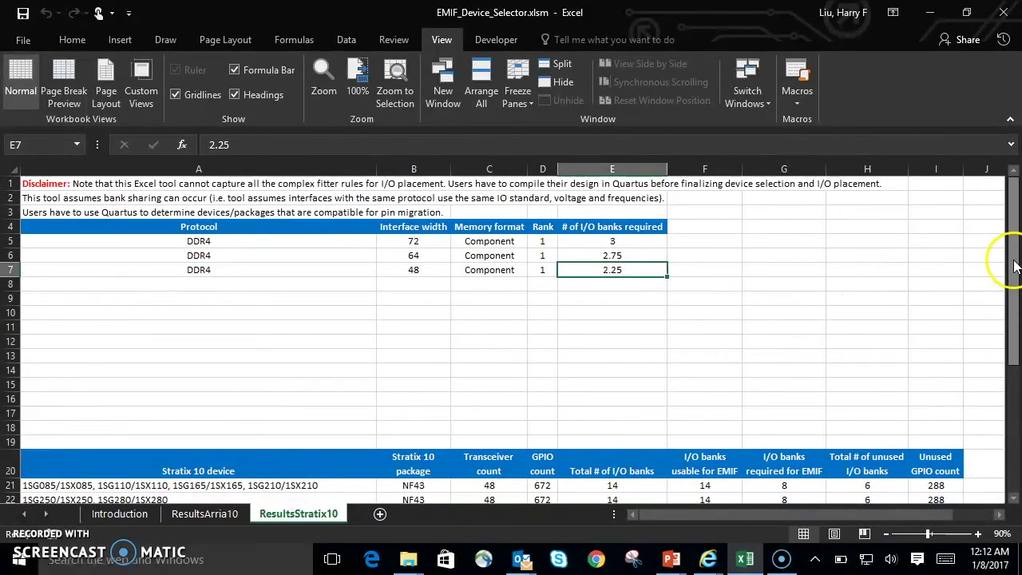
{"action": "left_click_drag", "start_coordinate": [1014, 263], "coordinate": [1014, 273]}
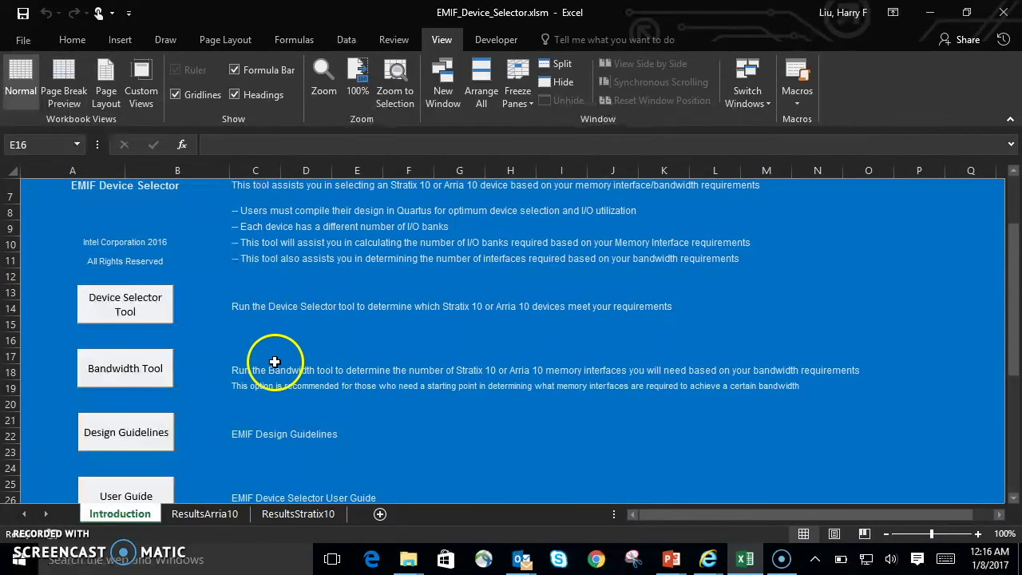
Use the Bandwidth Tool with 250 Gbps and DDR3 to generate three DDR3 interfaces.
{"action": "left_click", "coordinate": [126, 379]}
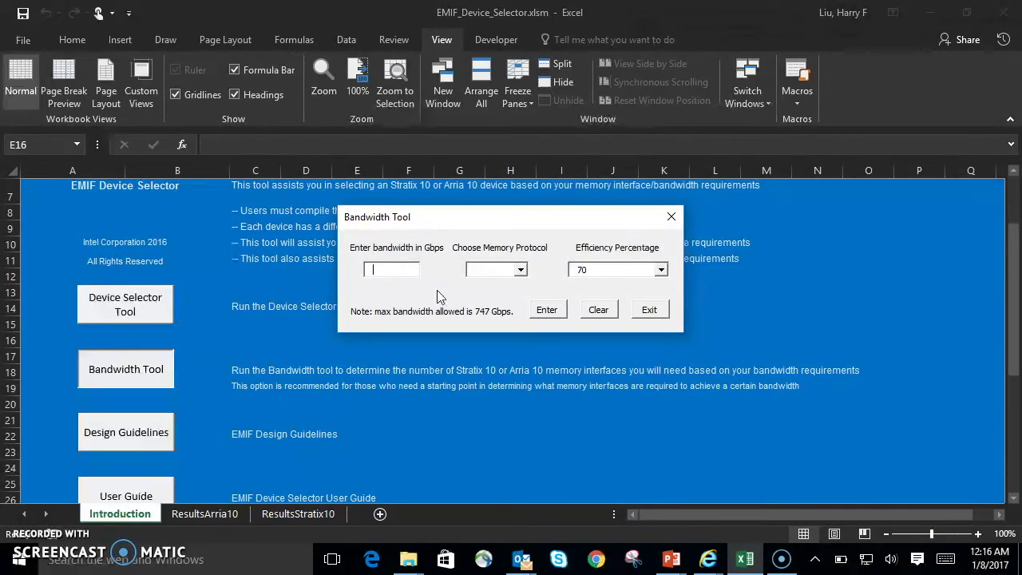
{"action": "left_click", "coordinate": [414, 269]}
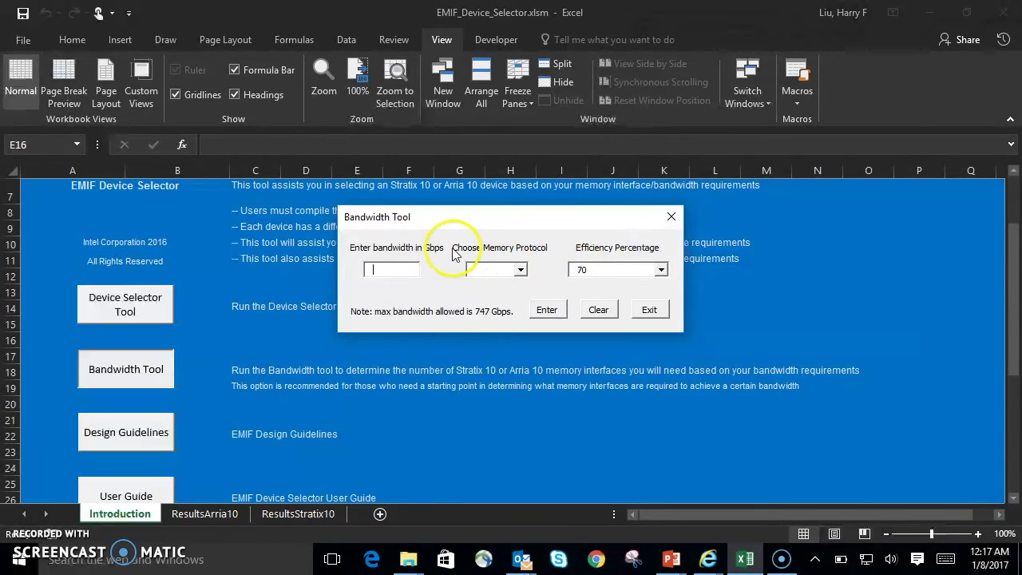
{"action": "left_click", "coordinate": [399, 269]}
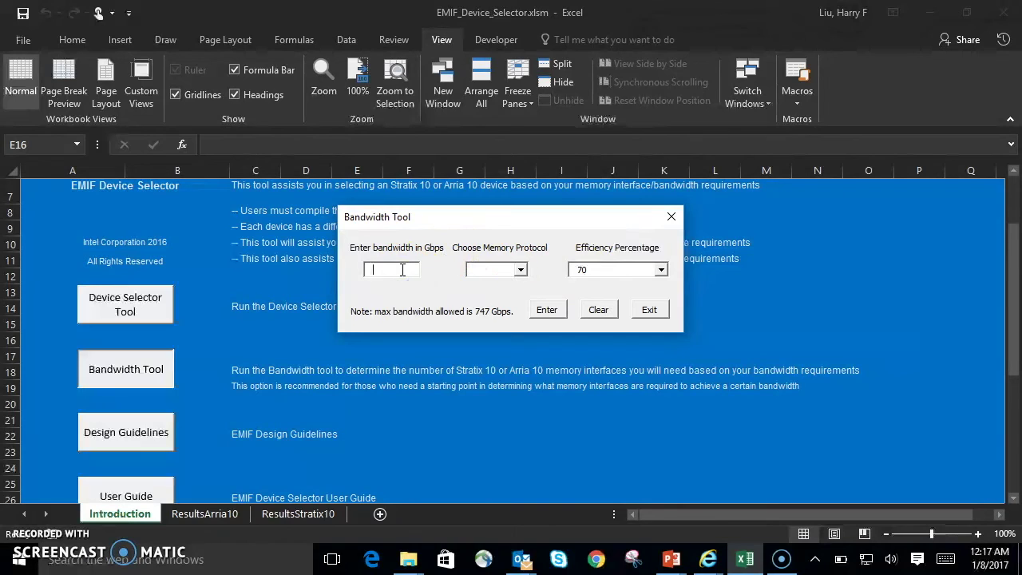
{"action": "type", "text": "250"}
{"action": "left_click", "coordinate": [519, 270]}
{"action": "left_click", "coordinate": [513, 285]}
{"action": "left_click", "coordinate": [546, 311]}
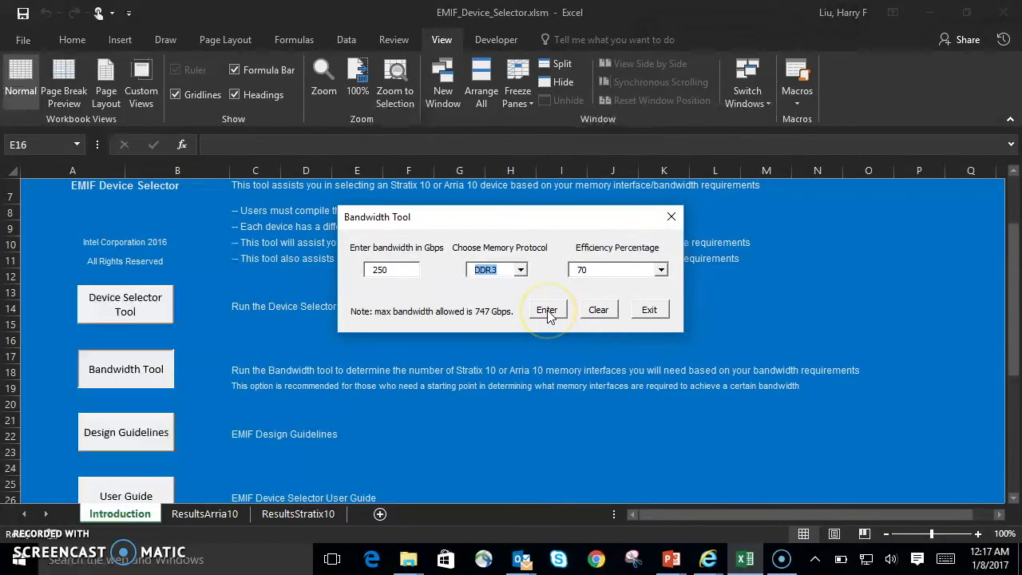
{"action": "left_click", "coordinate": [547, 311]}
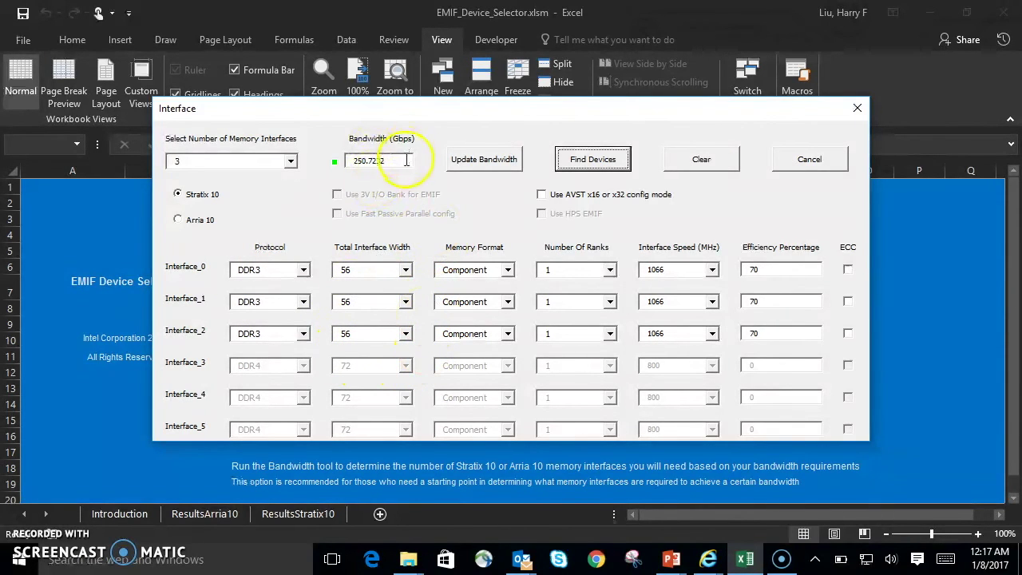
Switch the target family to Arria 10 and find devices fitting the three DDR3 interfaces.
{"action": "mouse_move", "coordinate": [405, 160]}
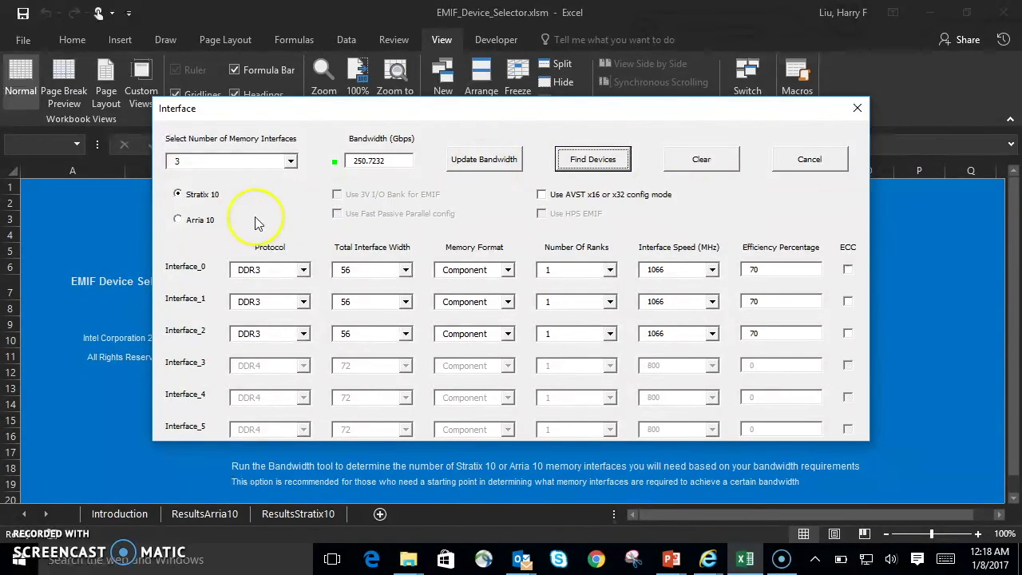
{"action": "left_click", "coordinate": [199, 224]}
{"action": "left_click", "coordinate": [198, 221]}
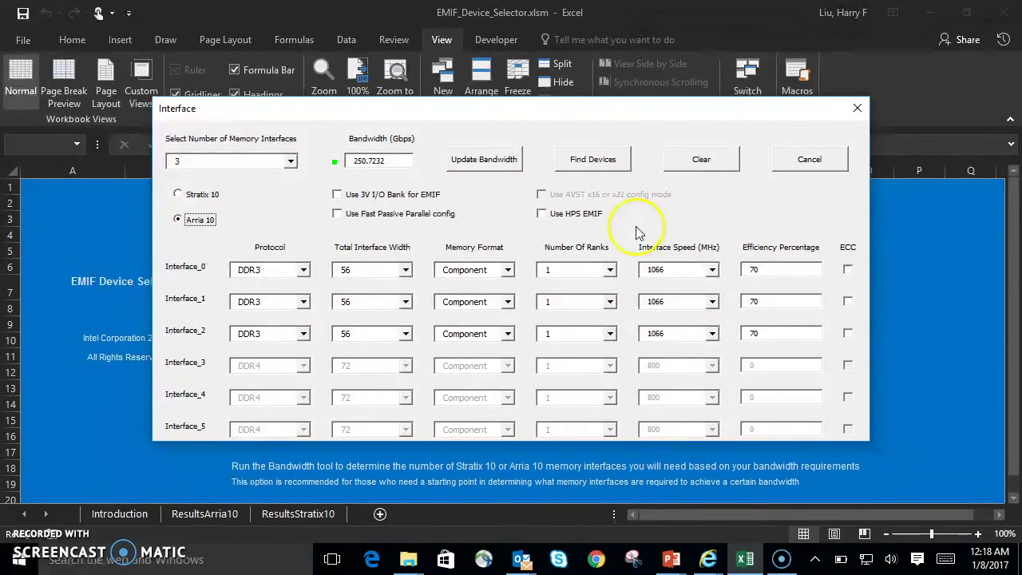
{"action": "left_click", "coordinate": [585, 160]}
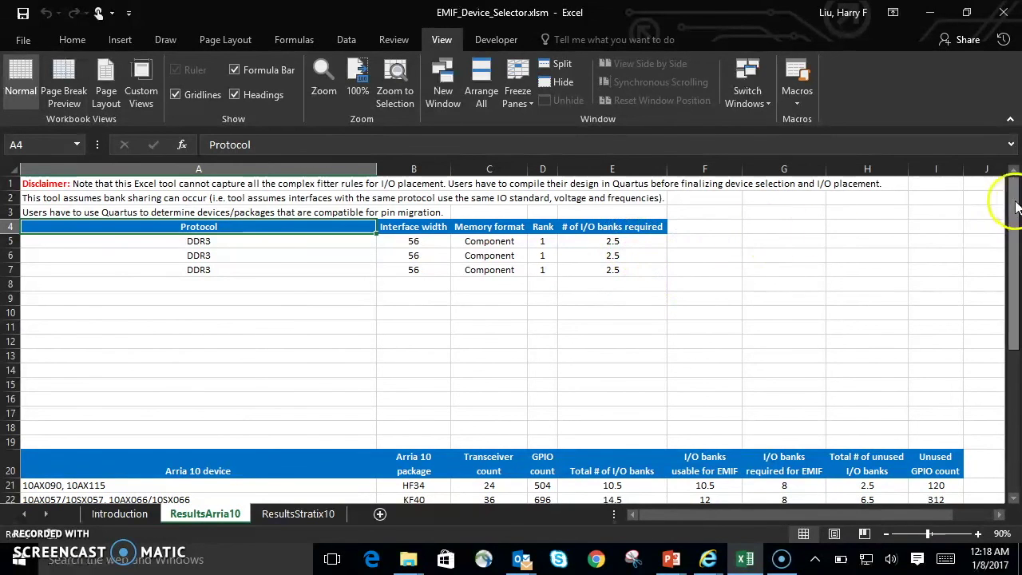
Scroll through the Arria 10 device results on the ResultsArria10 sheet.
{"action": "left_click_drag", "start_coordinate": [1012, 205], "coordinate": [1013, 212]}
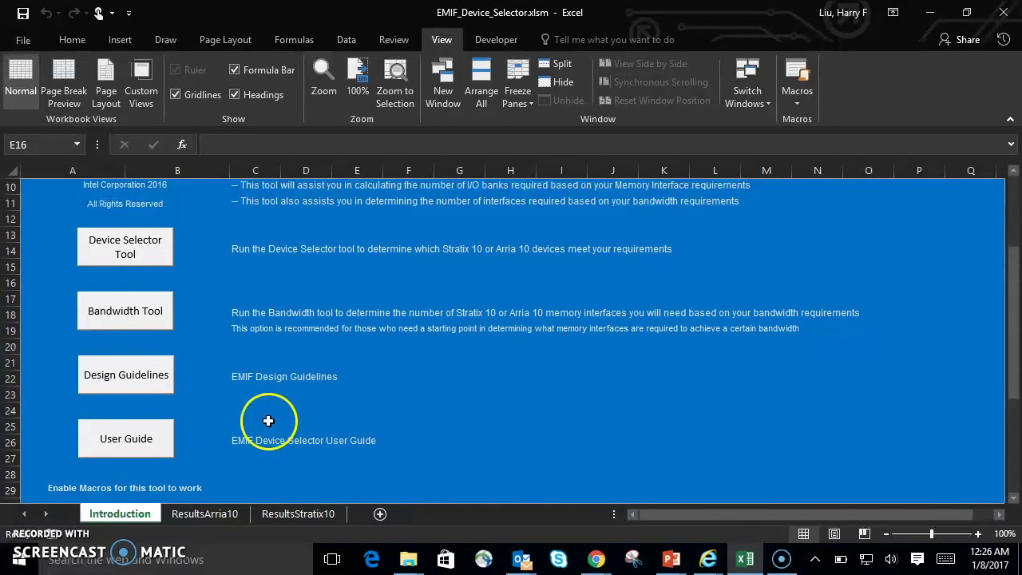
{"action": "left_click", "coordinate": [133, 367]}
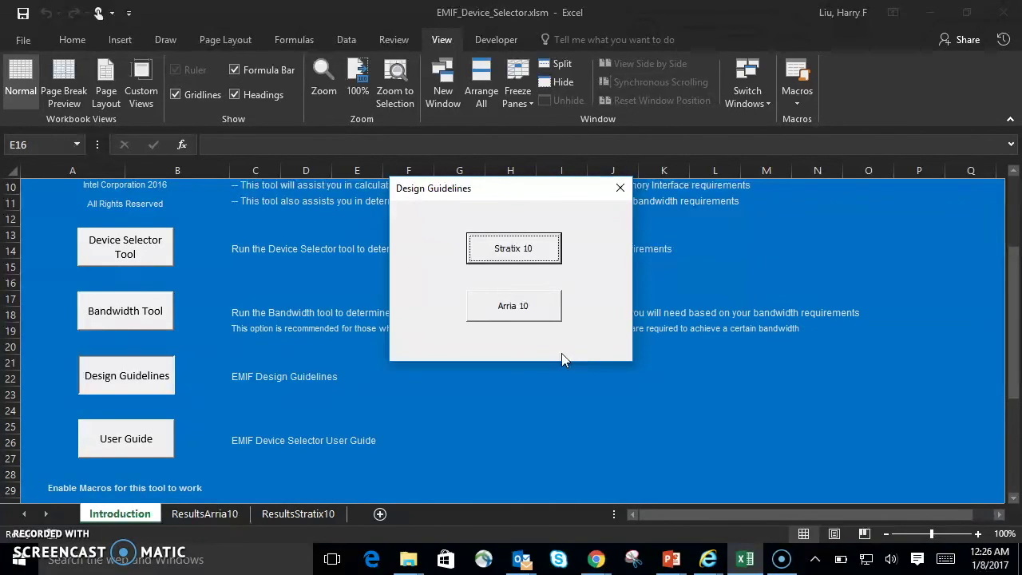
{"action": "left_click", "coordinate": [619, 188]}
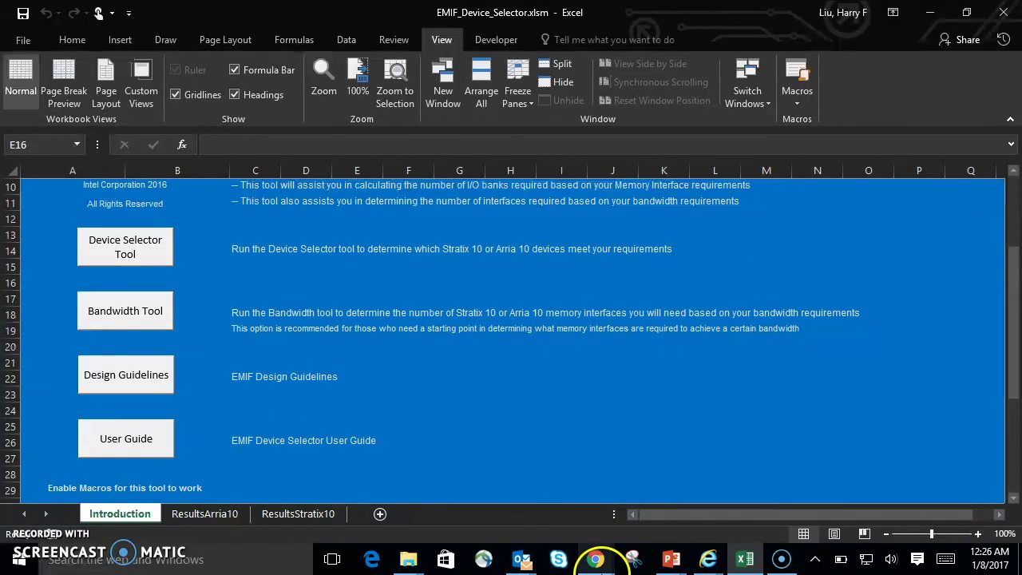
Bring up the EMIF Device Selector wiki page in Chrome and scroll to its Download section.
{"action": "mouse_move", "coordinate": [595, 559]}
{"action": "left_click", "coordinate": [729, 459]}
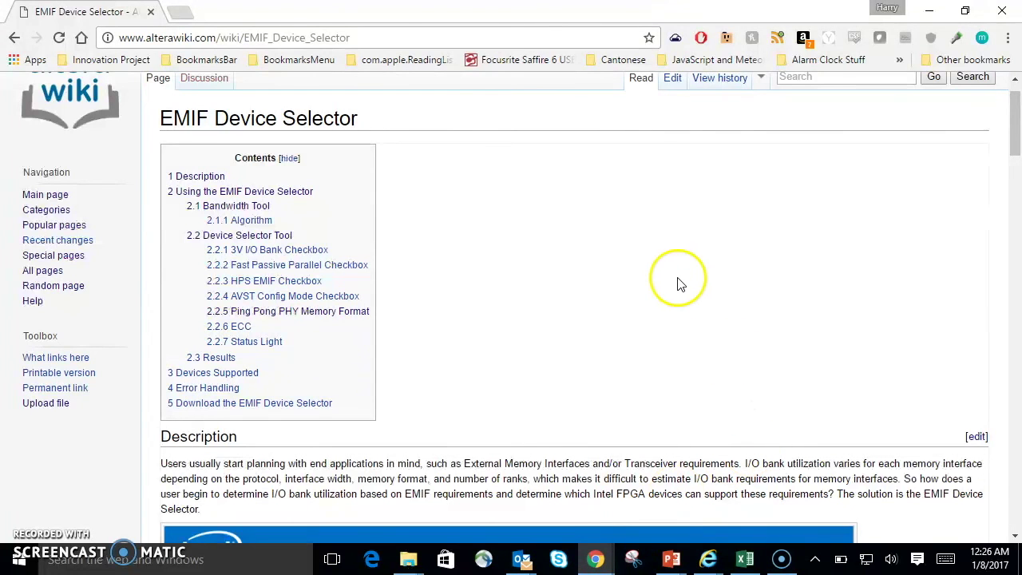
{"action": "left_click_drag", "start_coordinate": [1017, 138], "coordinate": [1016, 512]}
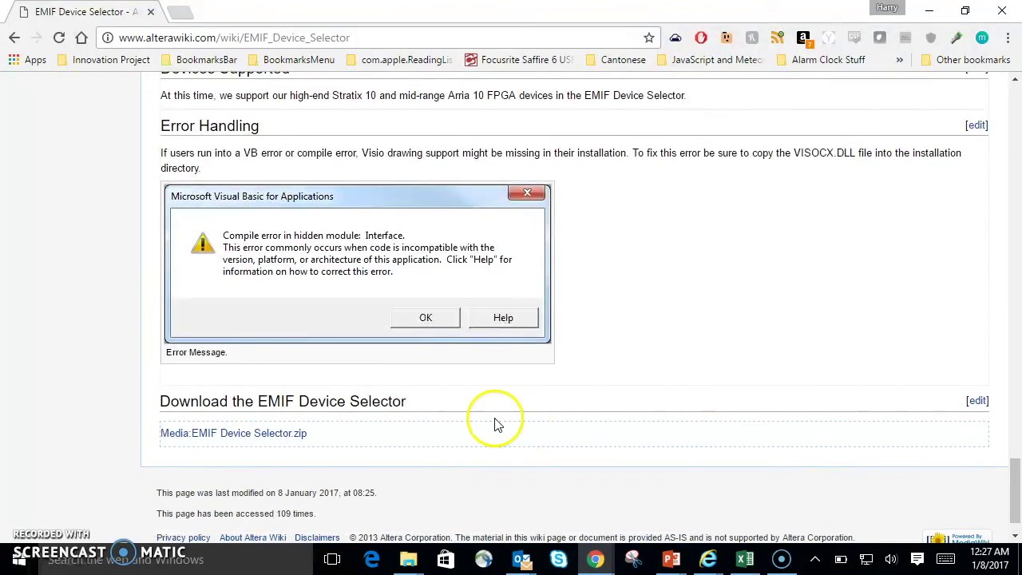